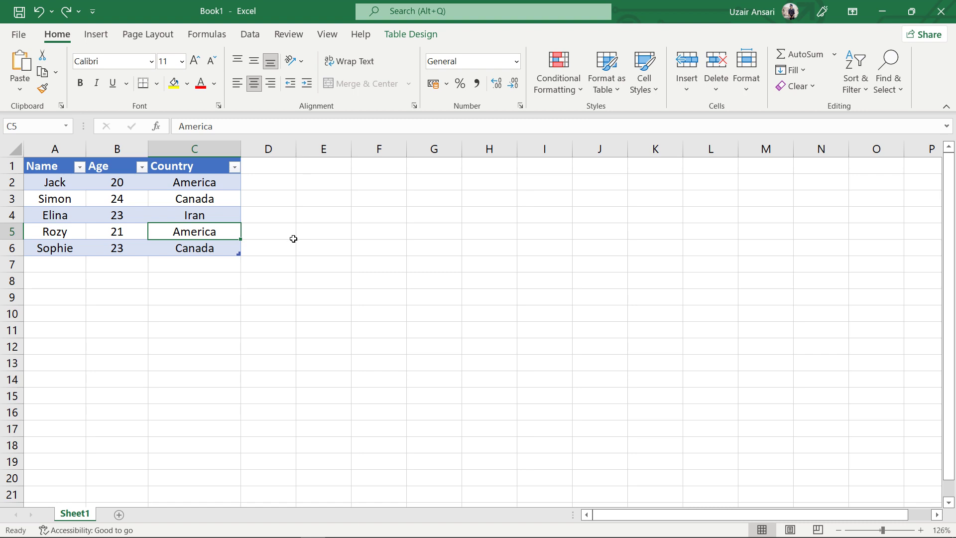
Step: Insert a Country slicer for the names, ages and countries table
click(196, 216)
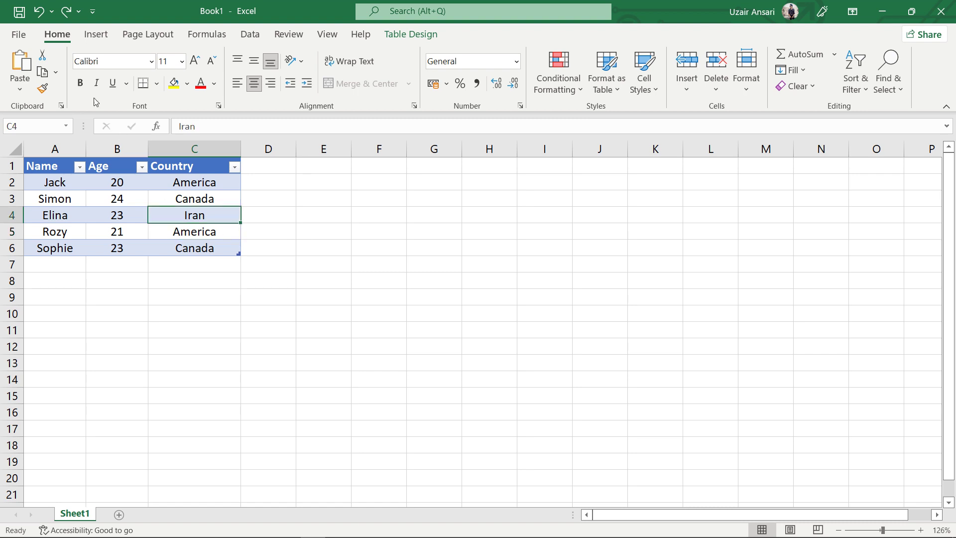
click(97, 45)
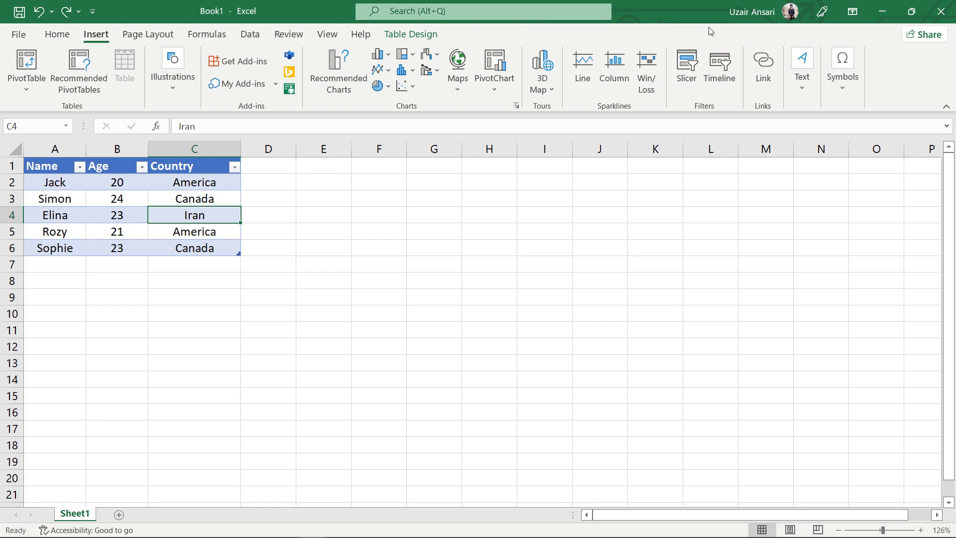
click(689, 58)
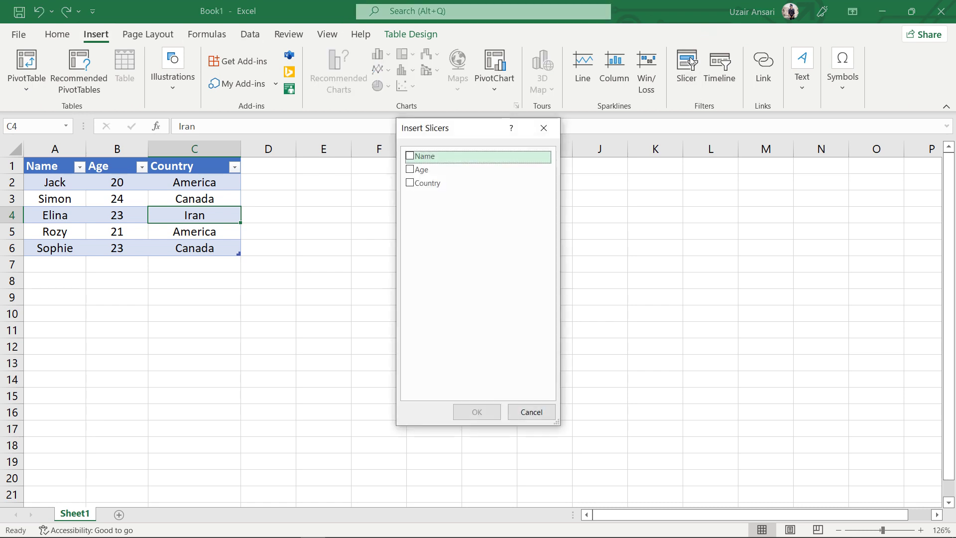
click(416, 185)
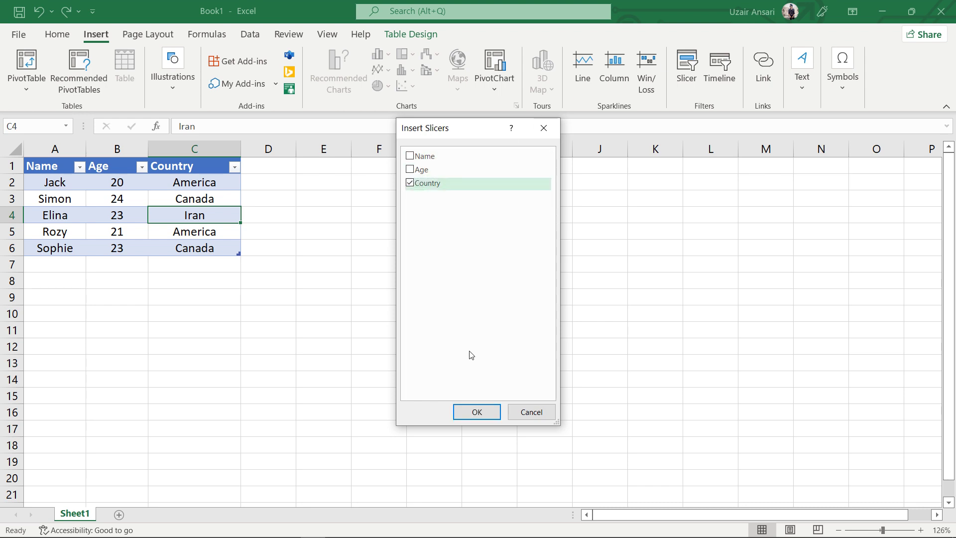
click(478, 412)
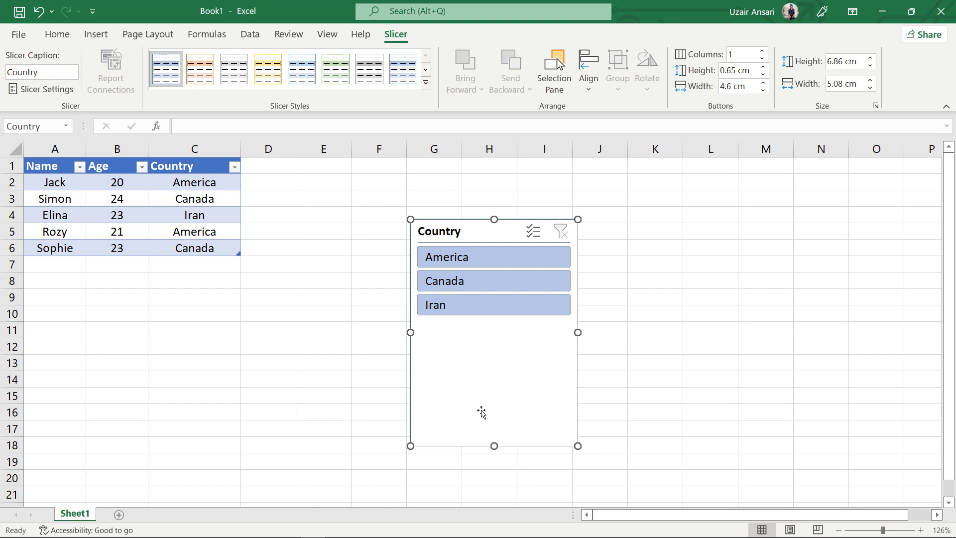
Step: Use the Country slicer to show Canada, then America, then clear the filter
click(489, 286)
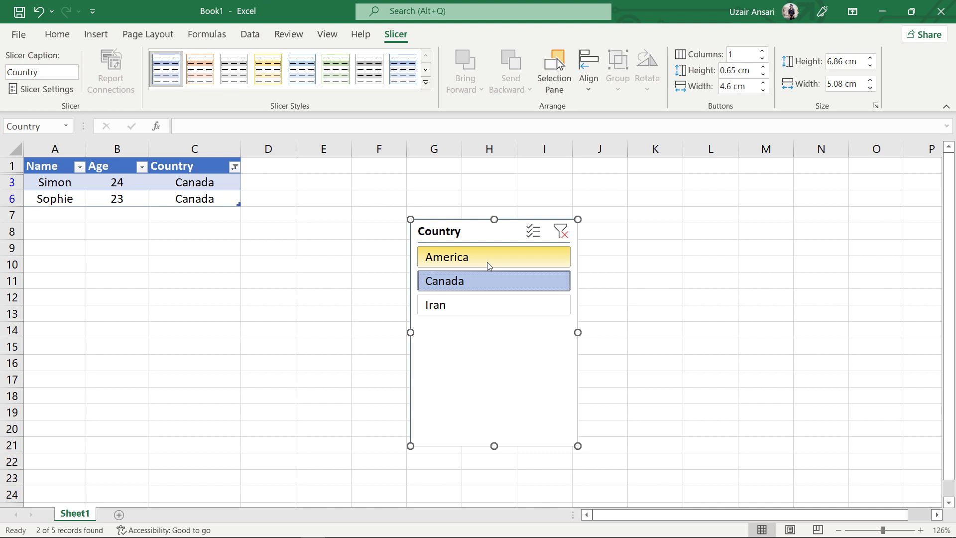
click(487, 263)
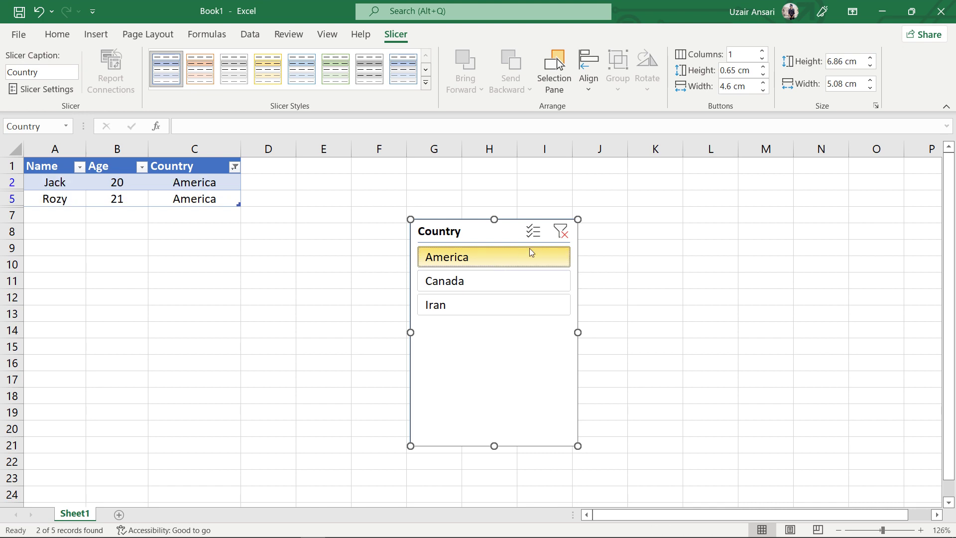
click(561, 232)
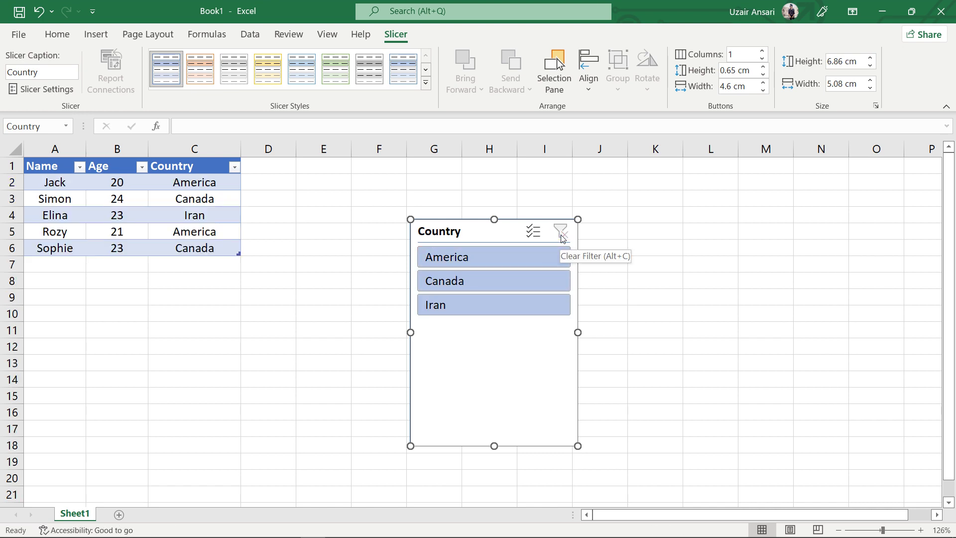